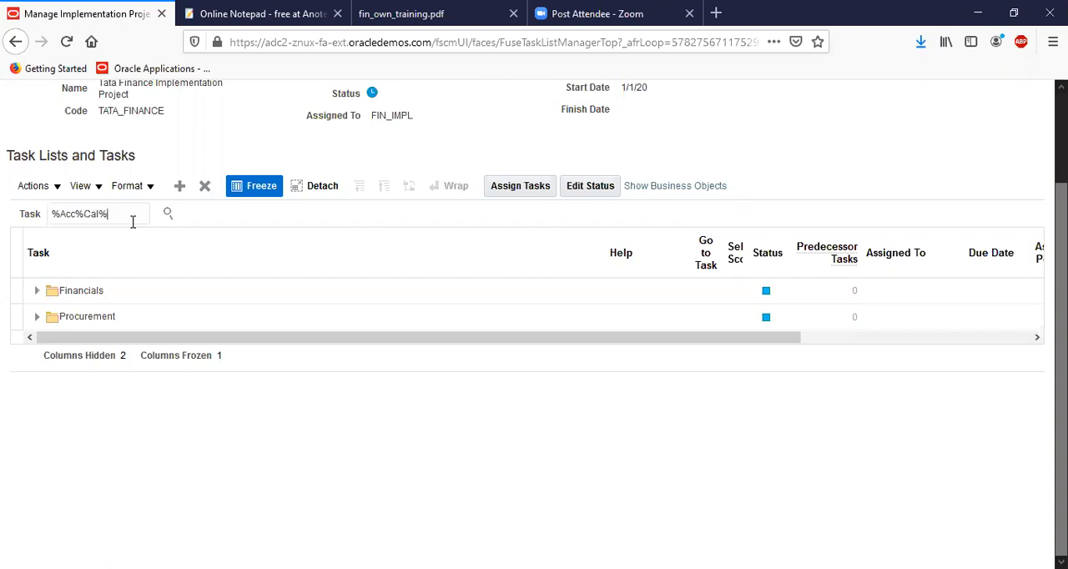
Search the project tasks for %Acc%Cal% and go to the Manage Accounting Calendars task under Financials
key("Return")
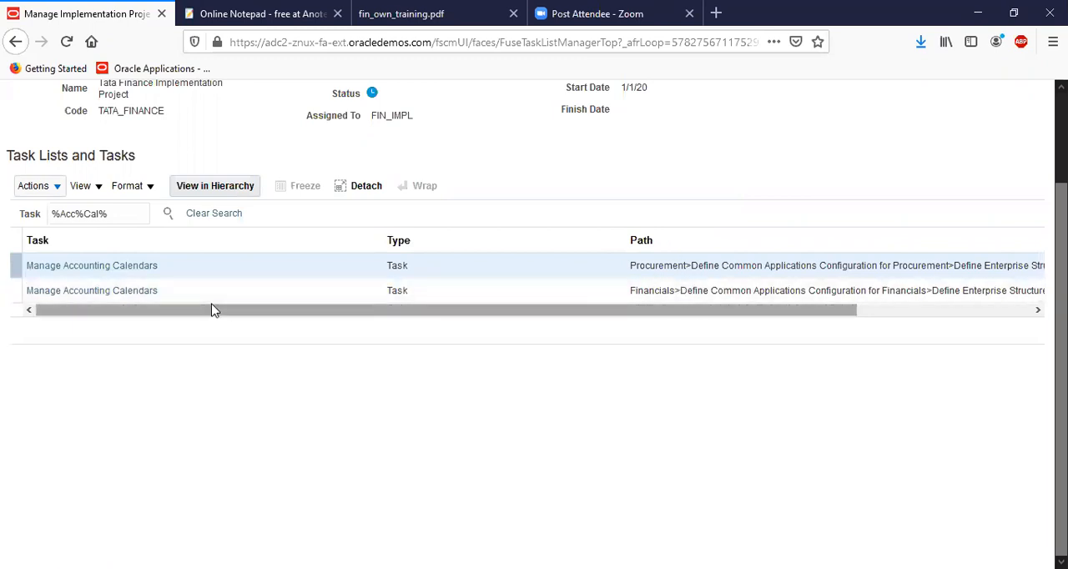
left_click(135, 292)
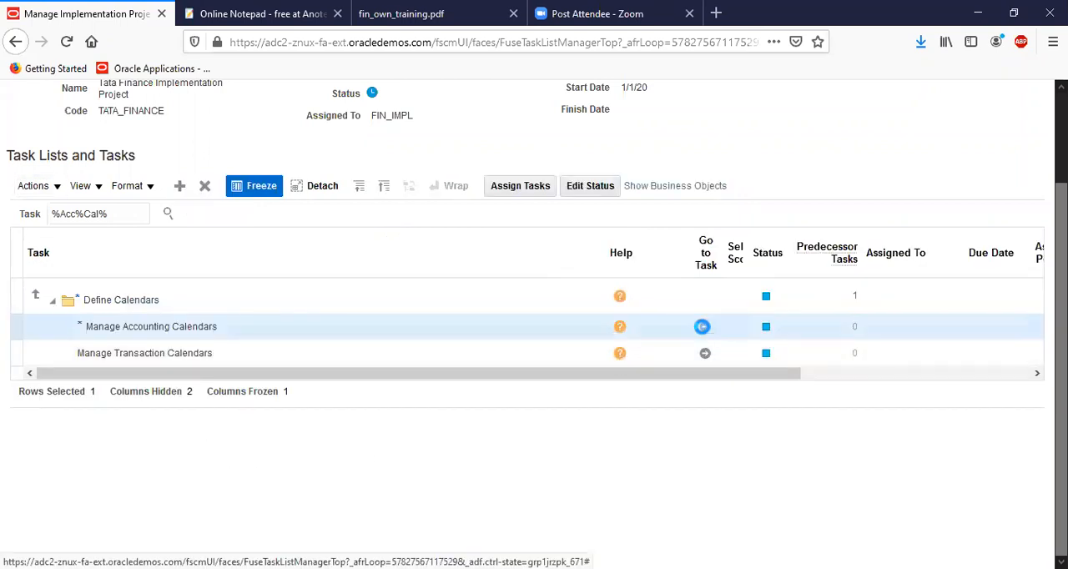
left_click(705, 326)
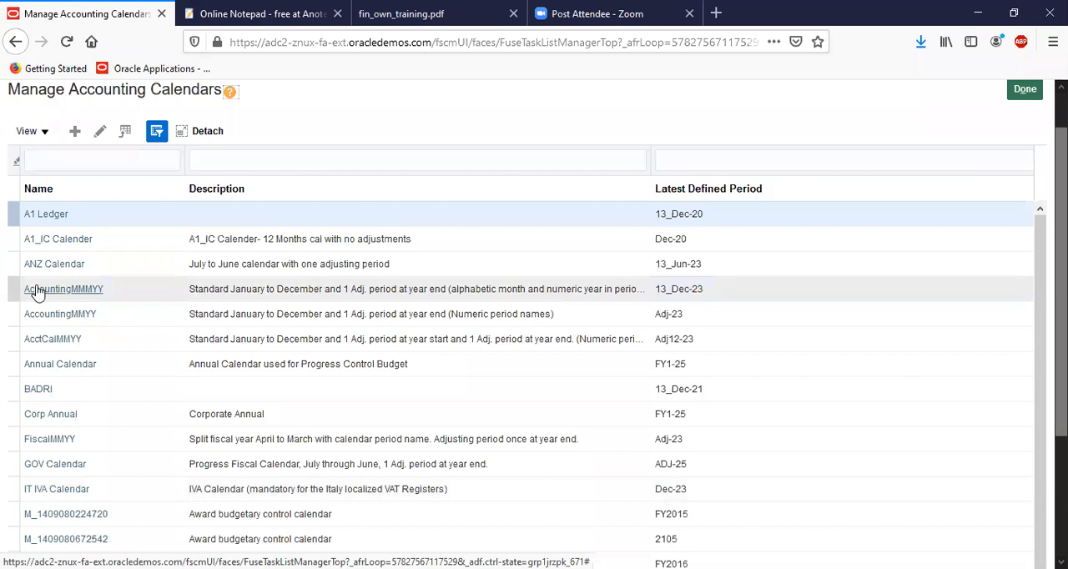
Create an accounting calendar named Tata Calendar with the description "Tata Calendar for training"
left_click(75, 132)
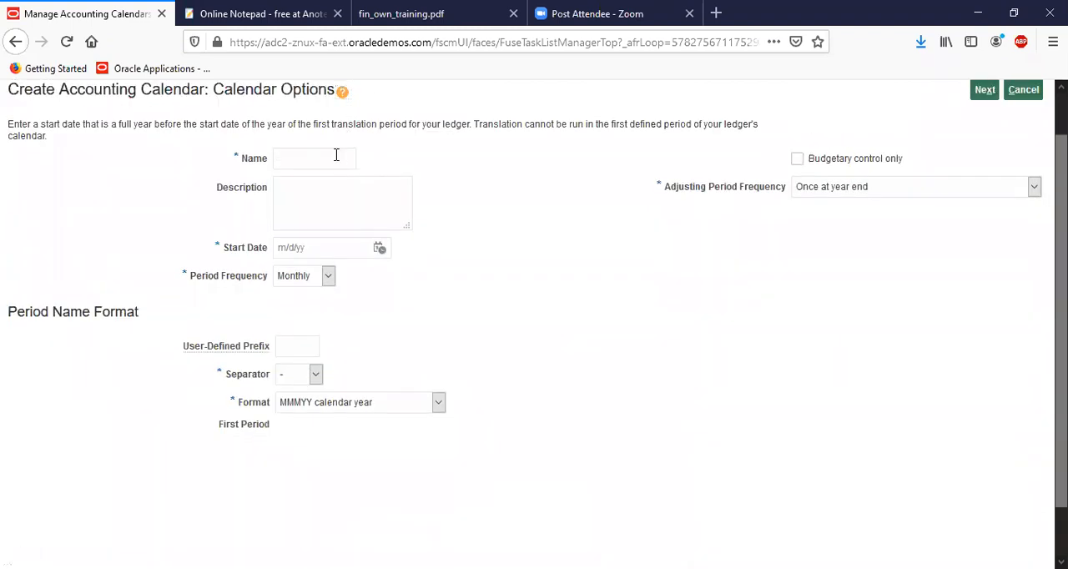
type("Tata Calendar")
left_click(334, 211)
type("Tata Calendar for training")
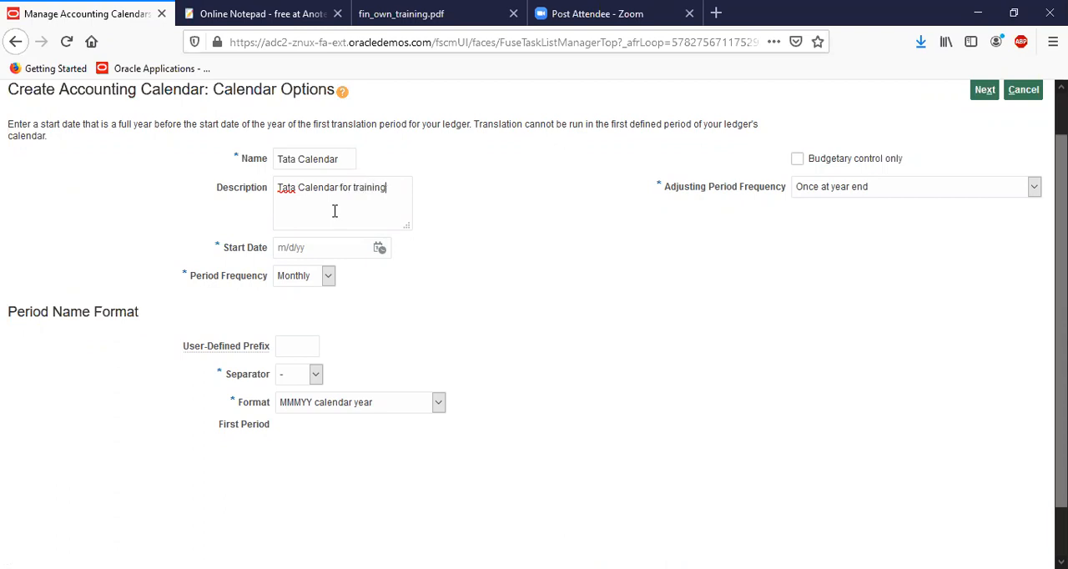
Set the calendar's start date to January 1, 2020
left_click(380, 247)
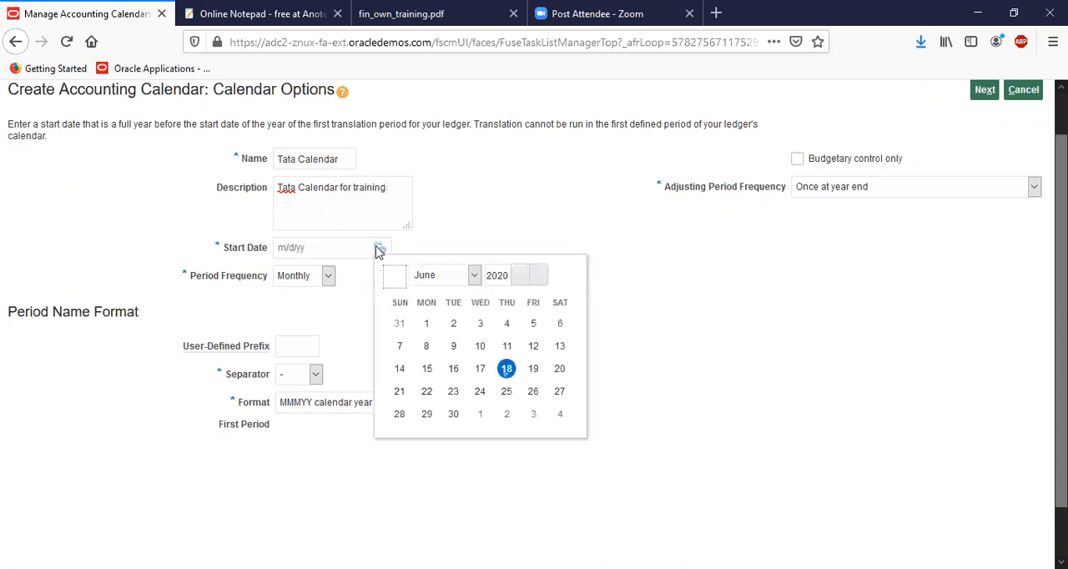
left_click(448, 278)
left_click(443, 296)
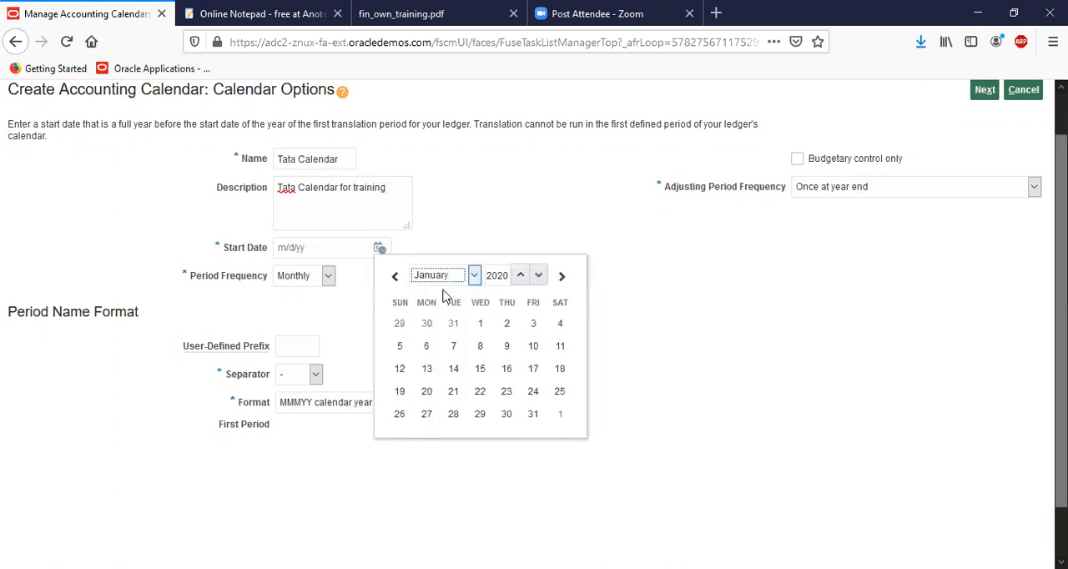
left_click(479, 324)
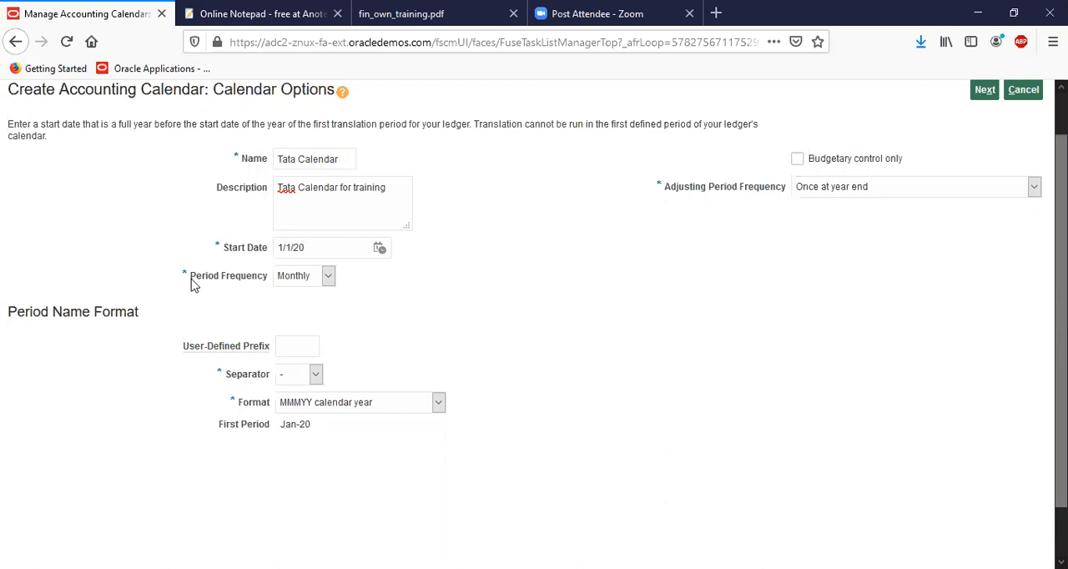
Review the period frequency choices and select Monthly for the calendar
left_click(298, 282)
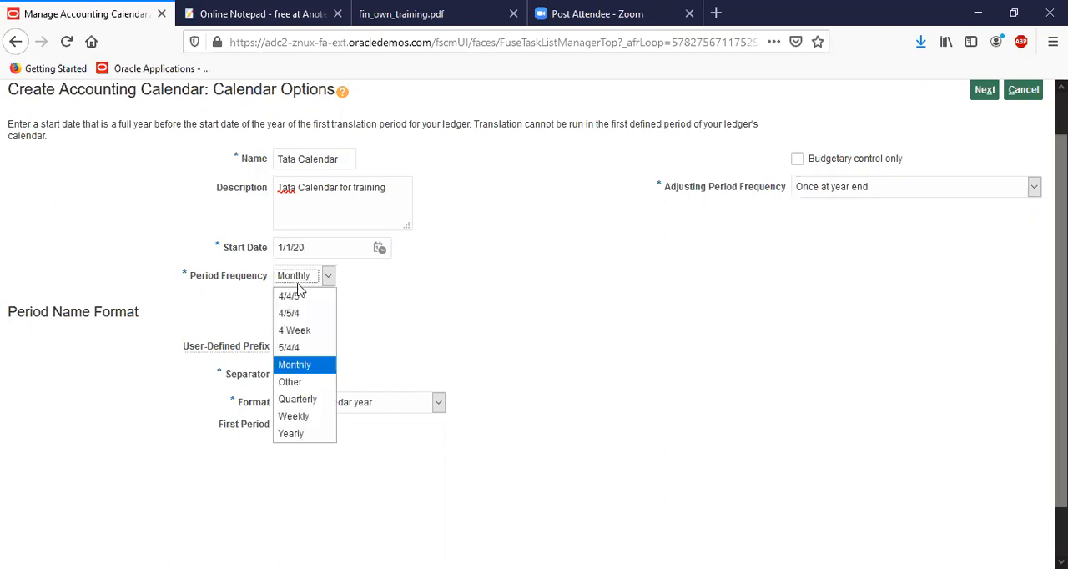
left_click(421, 327)
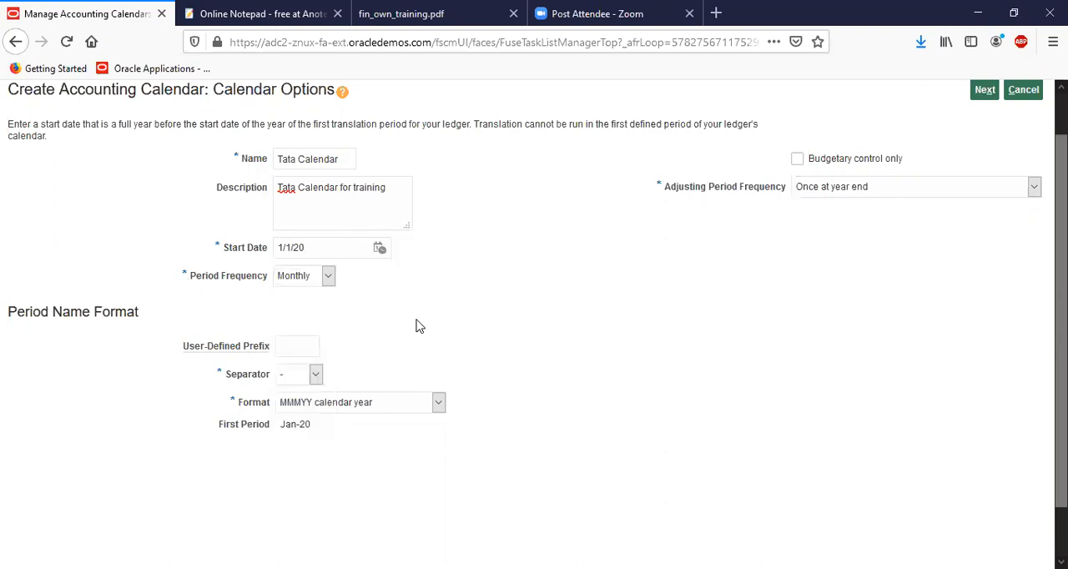
left_click(327, 276)
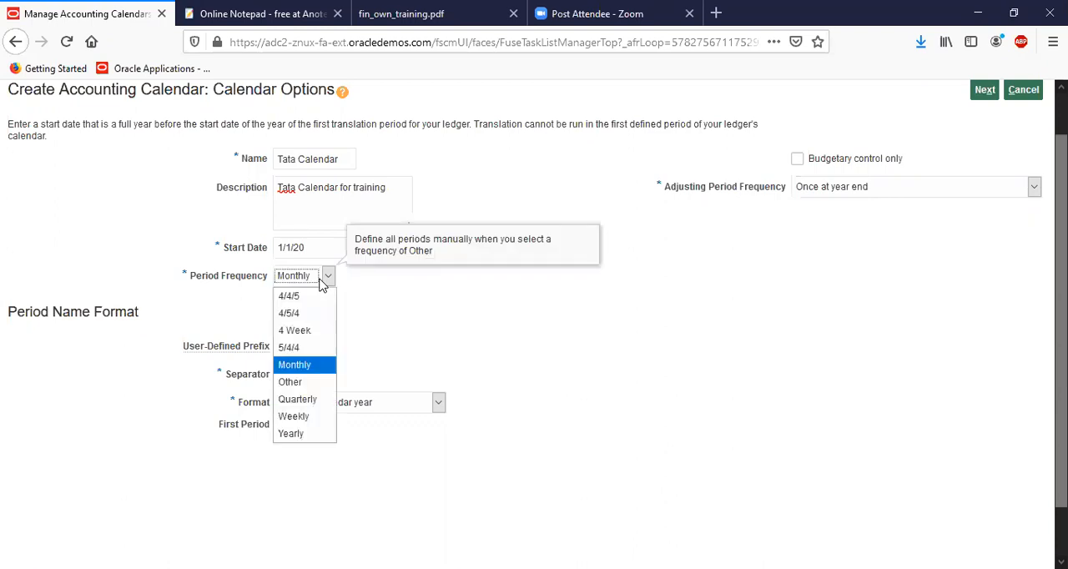
left_click(315, 367)
left_click(308, 373)
left_click(359, 284)
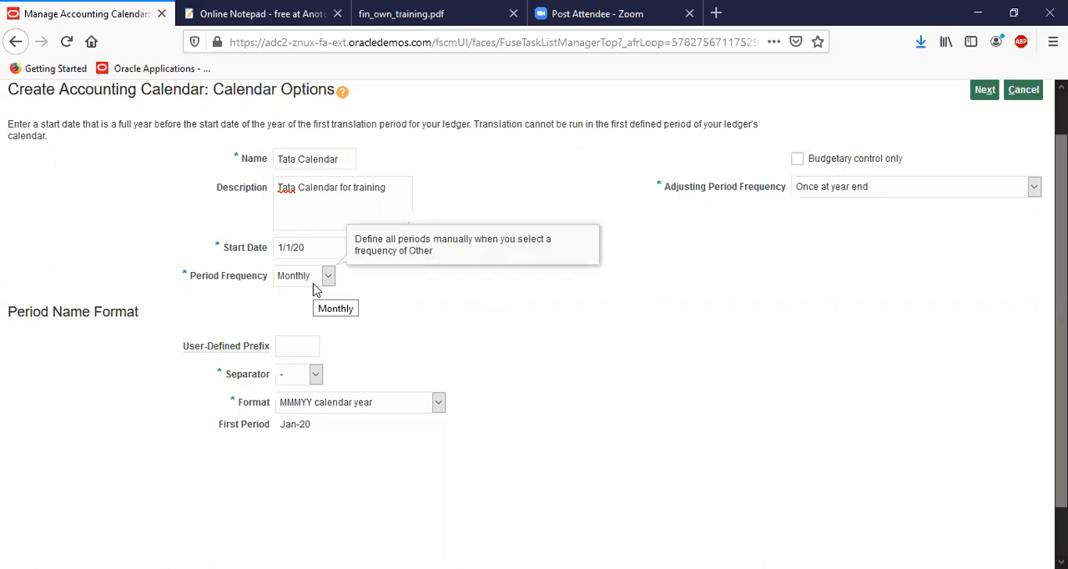
Examine the separator and period name format options, the first period preview, and the adjusting period frequency choices
left_click(306, 374)
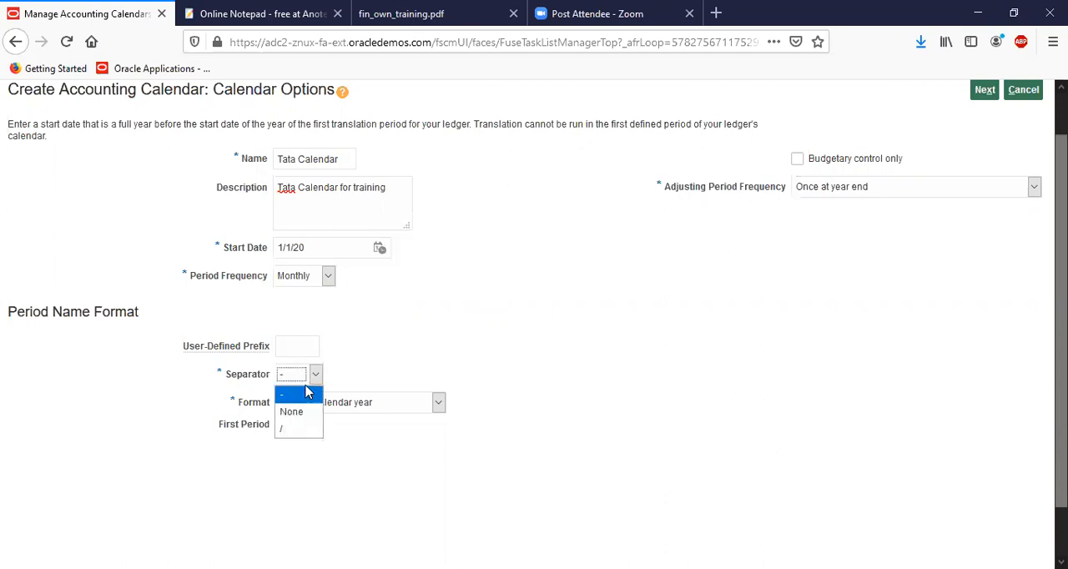
left_click(405, 355)
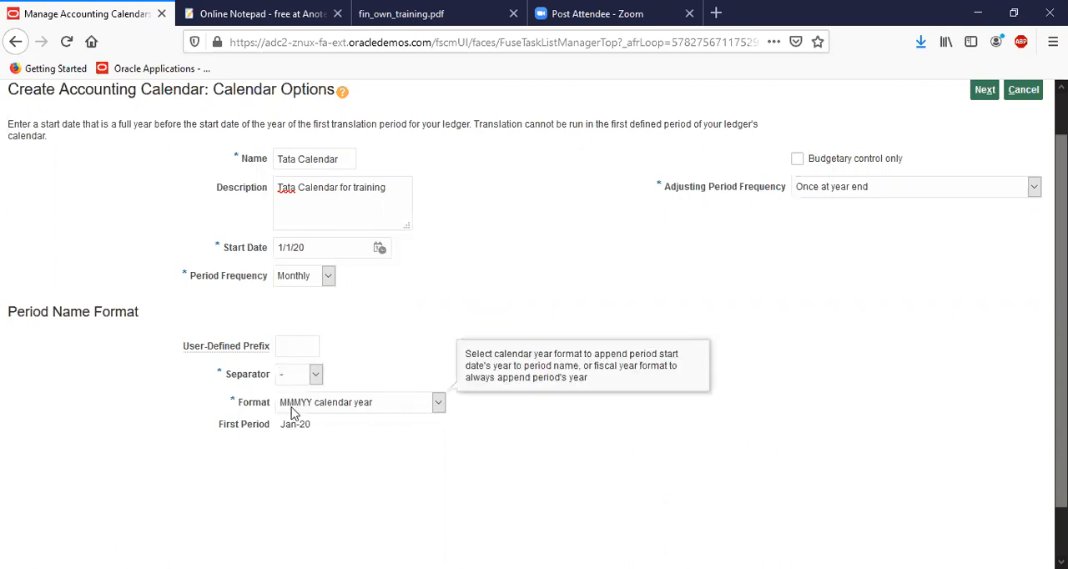
left_click(438, 403)
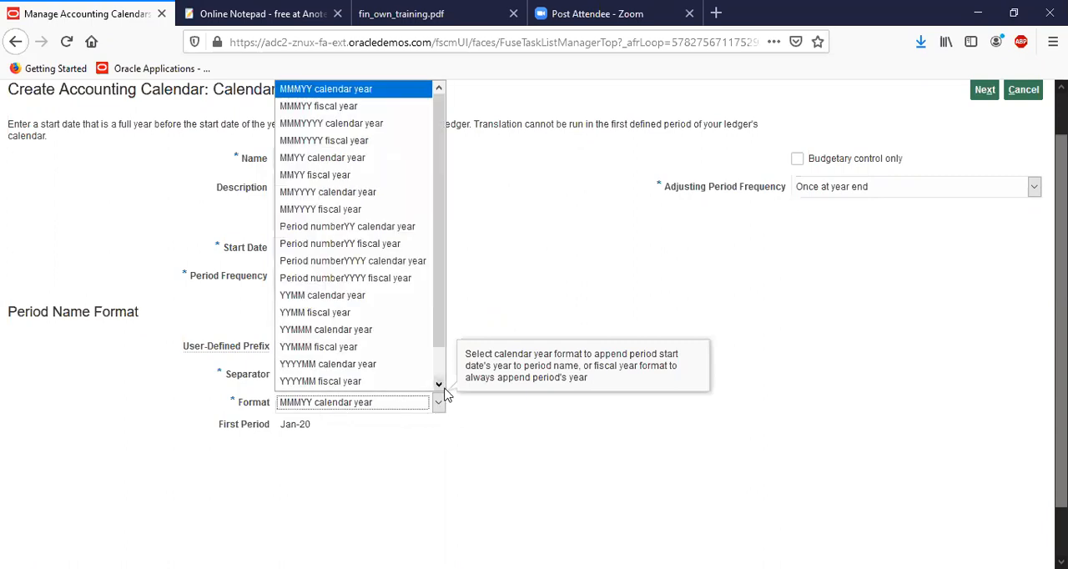
left_click(468, 473)
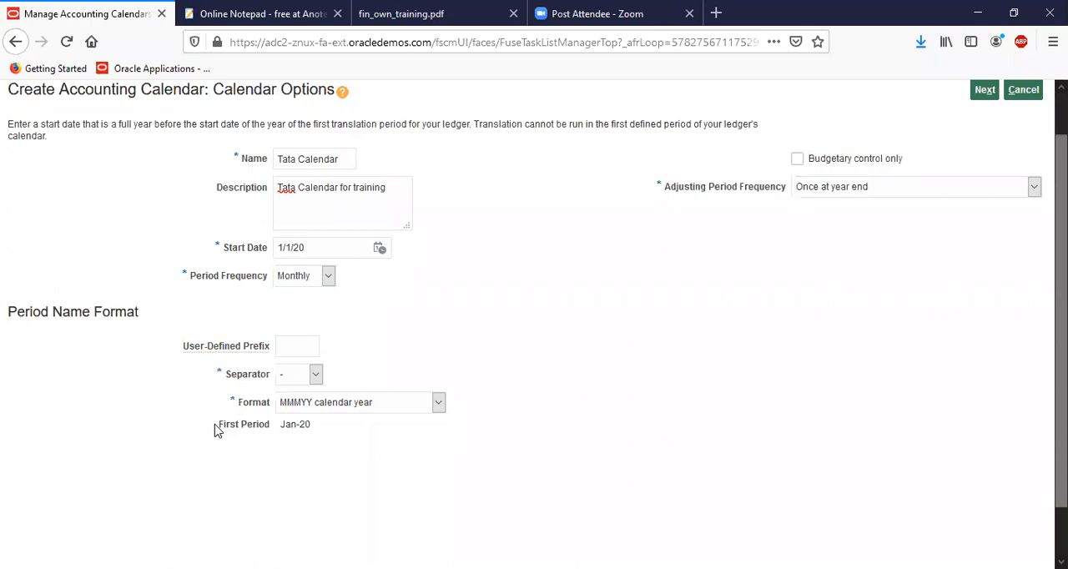
left_click_drag(215, 429, 316, 432)
left_click(250, 450)
left_click_drag(218, 428, 311, 426)
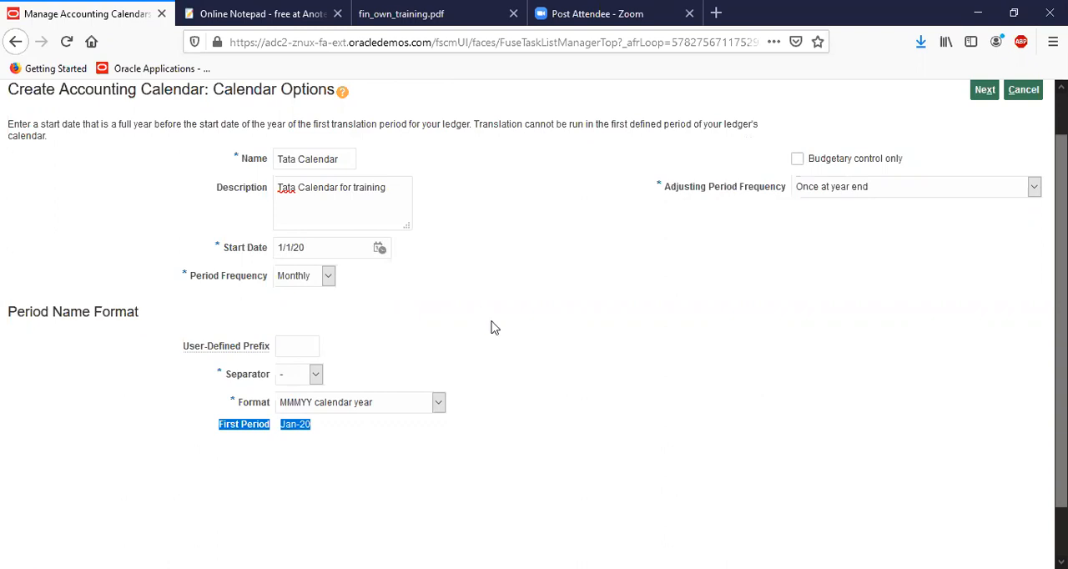
left_click(878, 183)
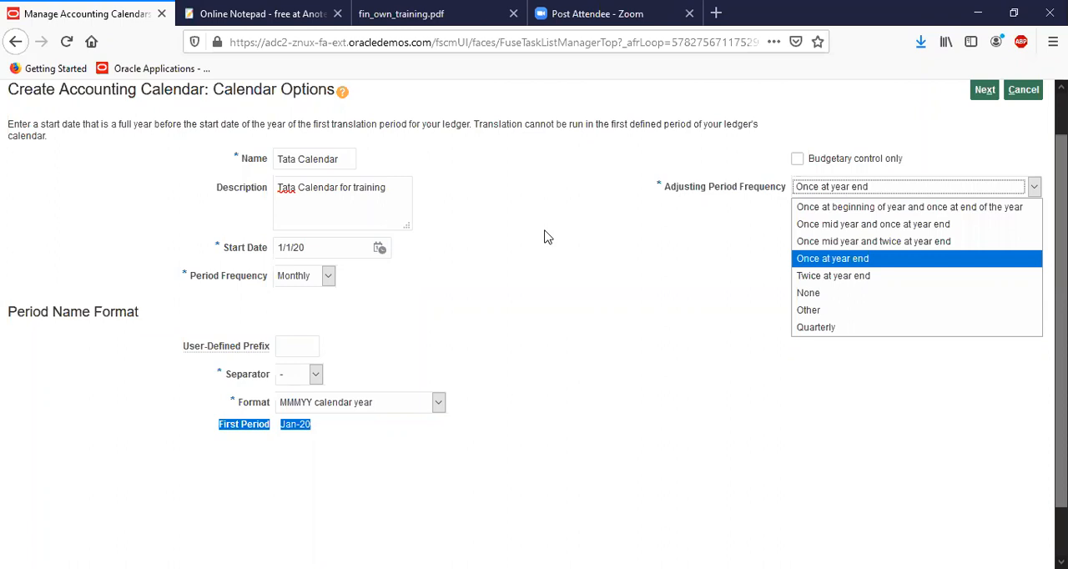
left_click(342, 252)
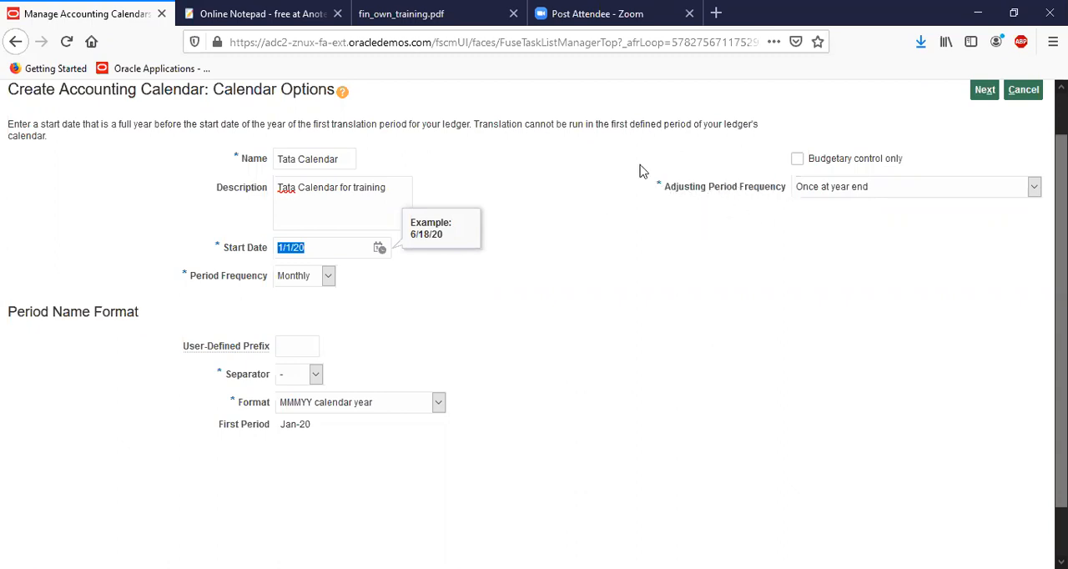
left_click(806, 193)
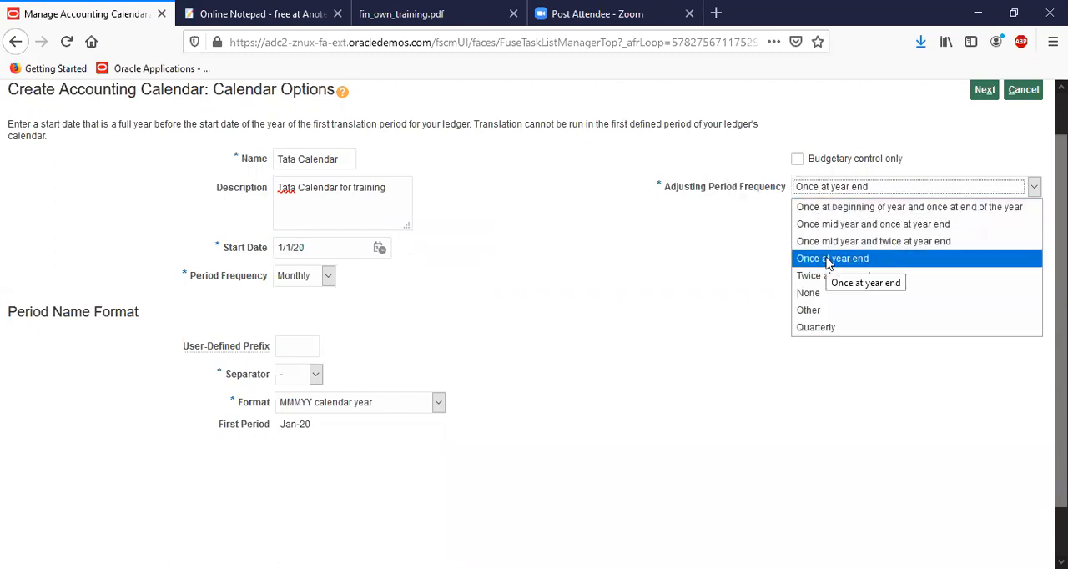
left_click(725, 253)
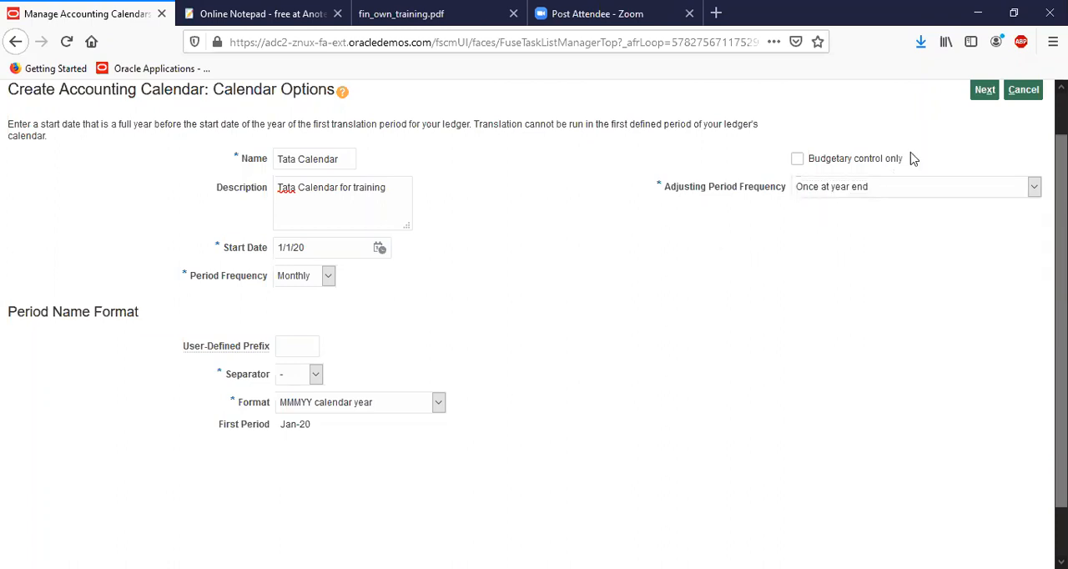
Generate and check the calendar's period details, then save and close it and return to the implementation project
left_click(981, 92)
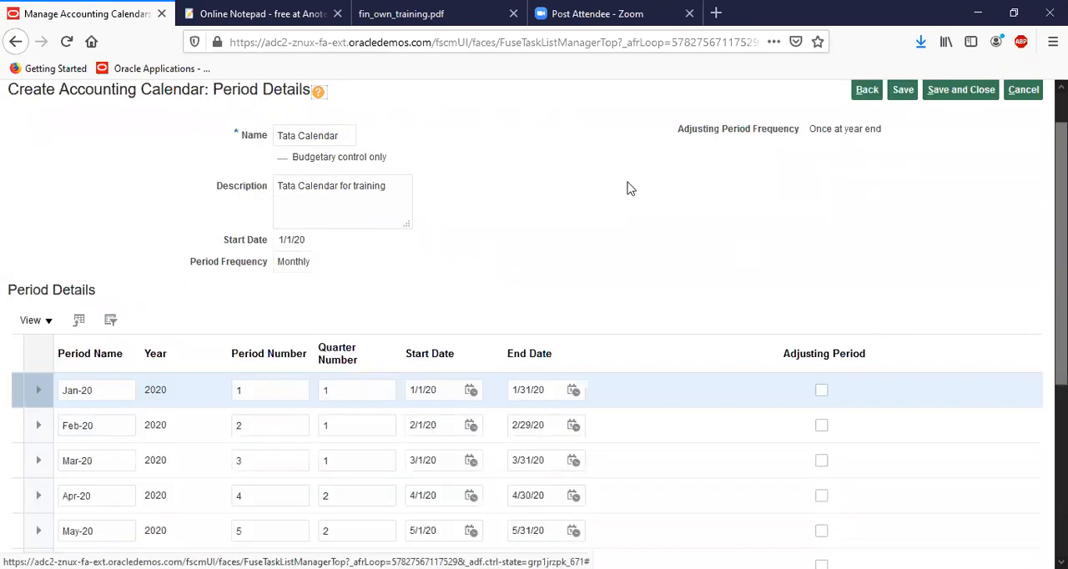
scroll(627, 189, "down", 4)
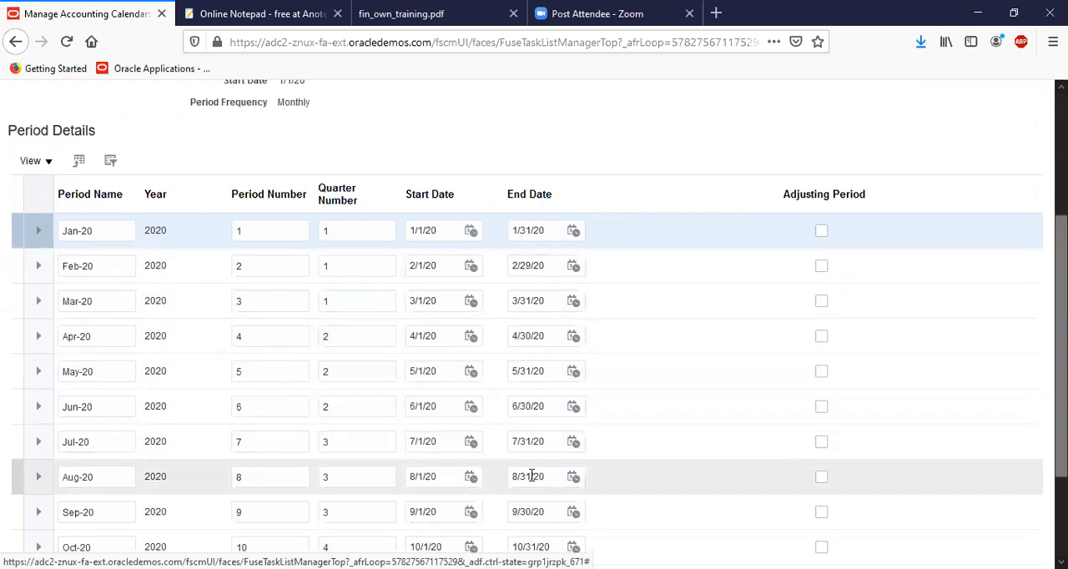
scroll(538, 190, "down", 3)
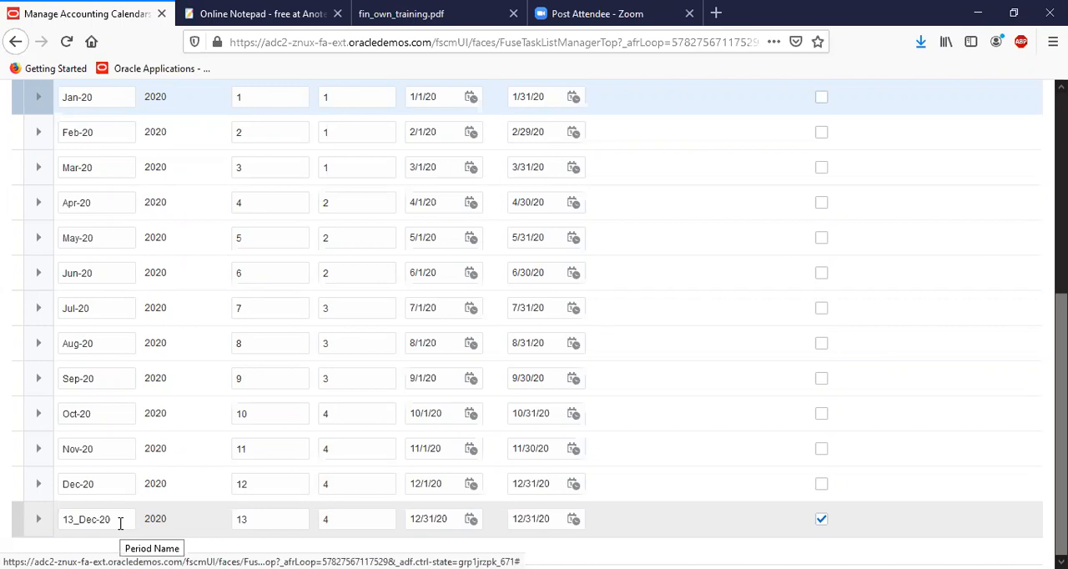
scroll(245, 354, "up", 1)
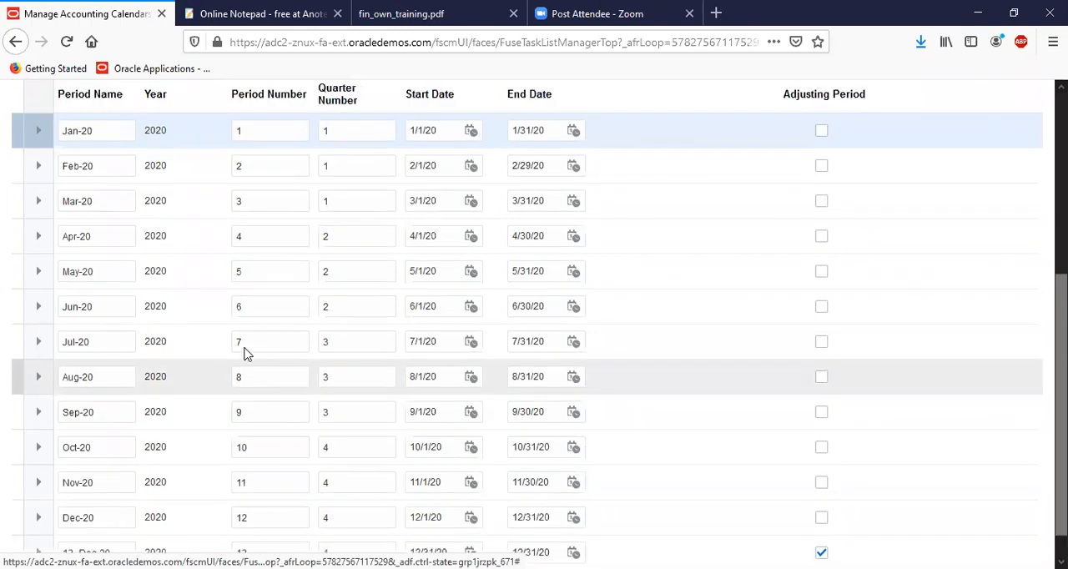
scroll(245, 354, "up", 4)
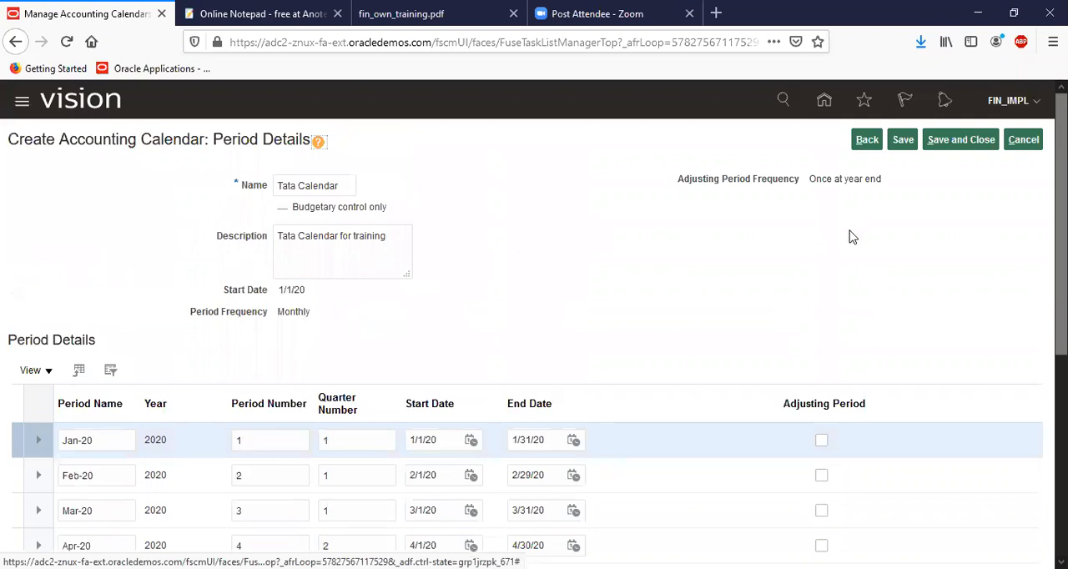
left_click(963, 142)
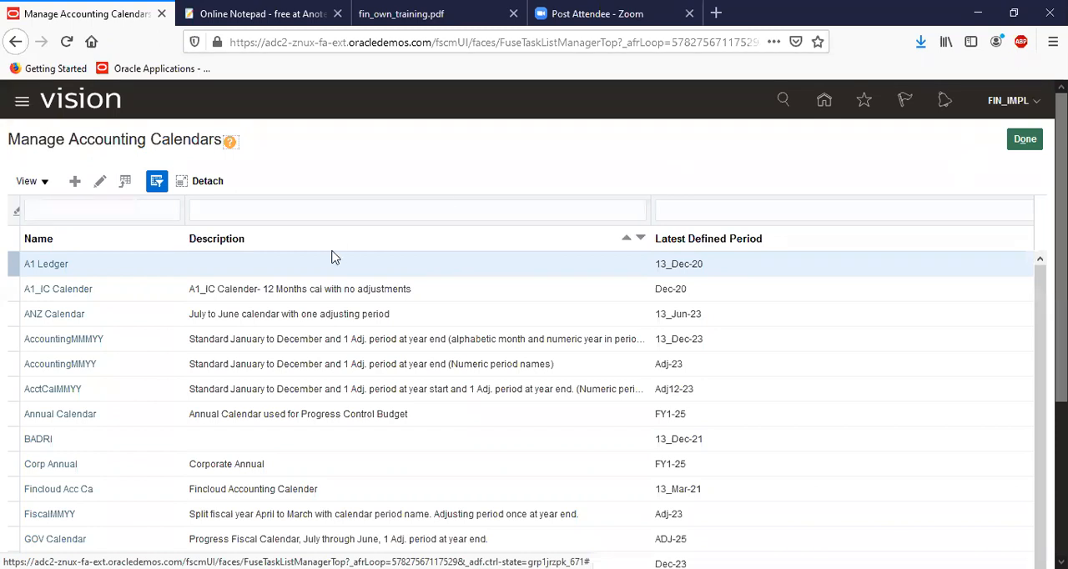
left_click(1024, 138)
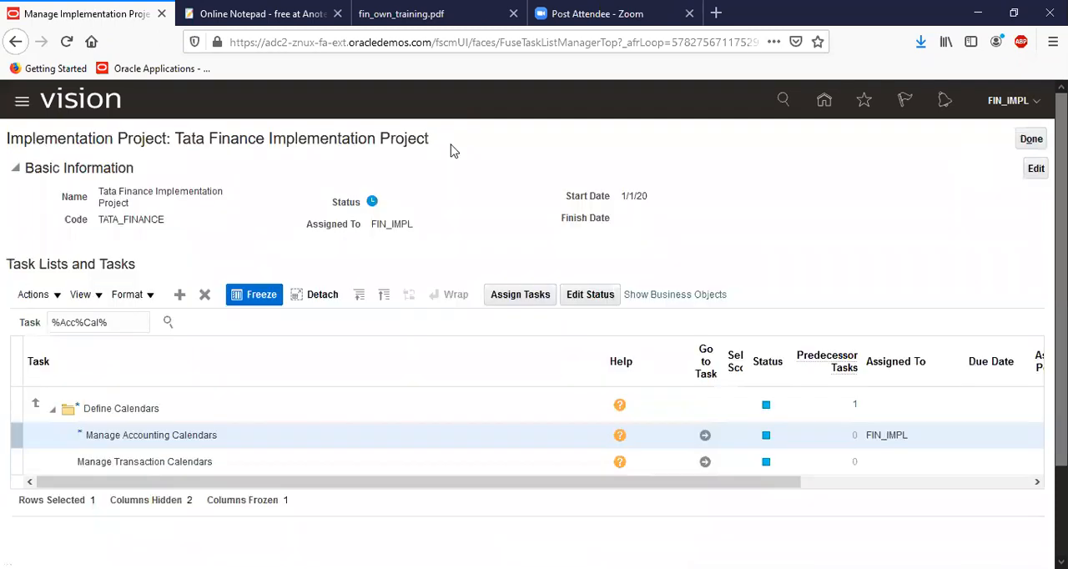
Search the project tasks for %Curren% and go to the Manage Currencies task in the Financials Define Currencies list
triple_click(114, 321)
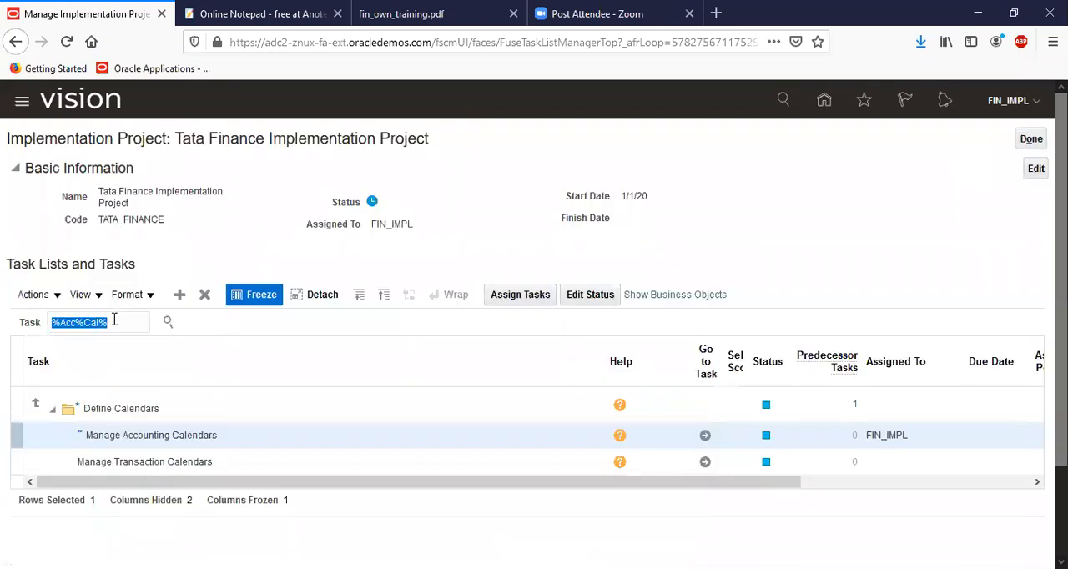
type("%")
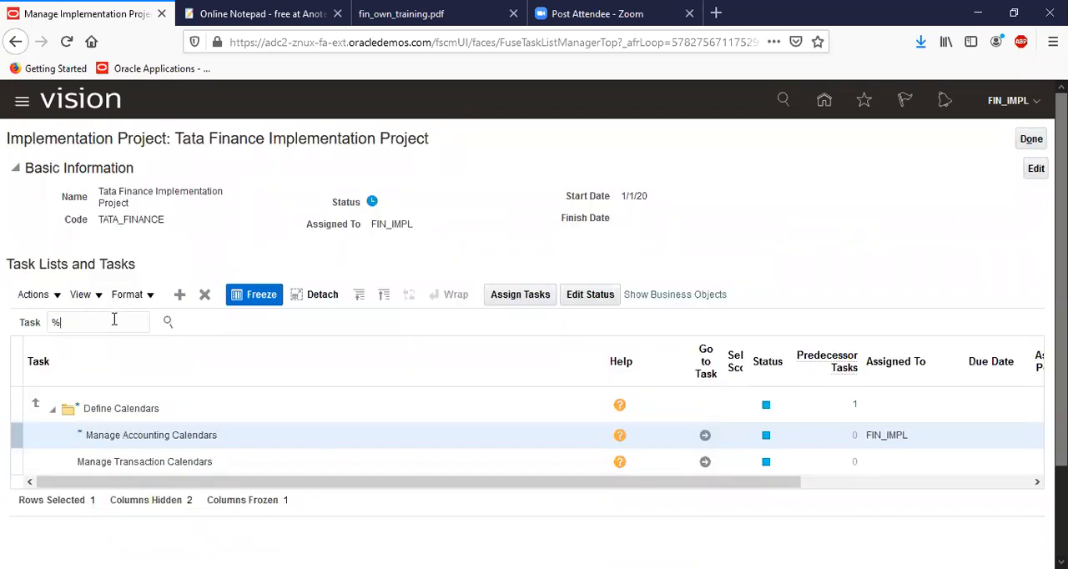
type("Curren%")
key("Return")
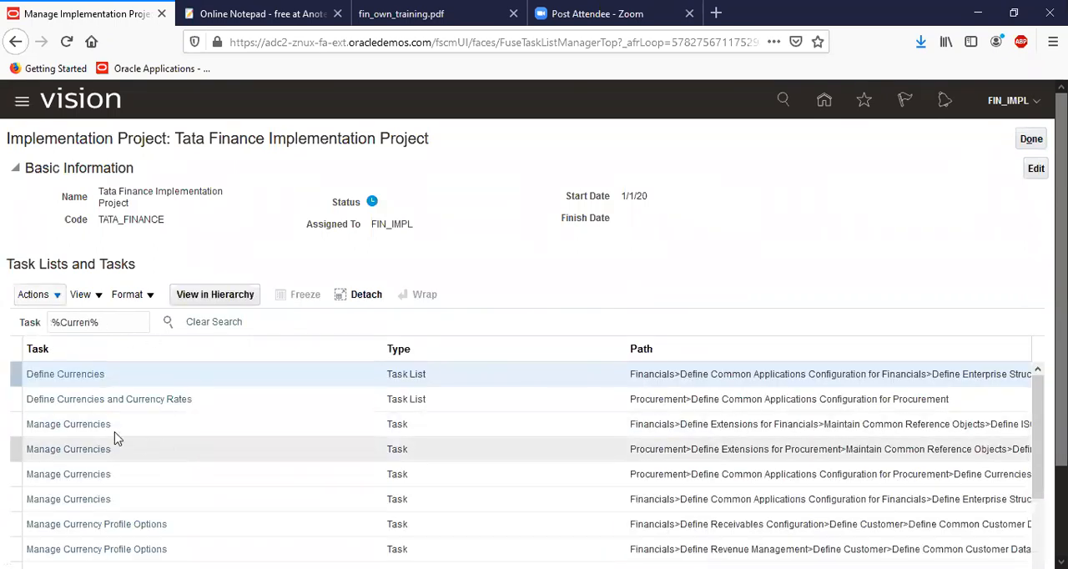
left_click(90, 500)
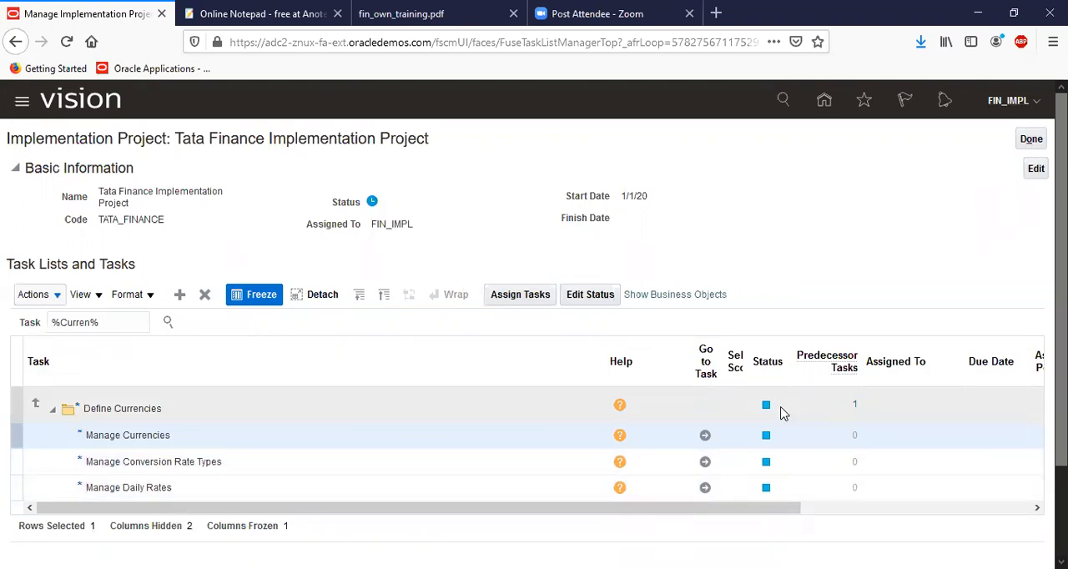
left_click(704, 435)
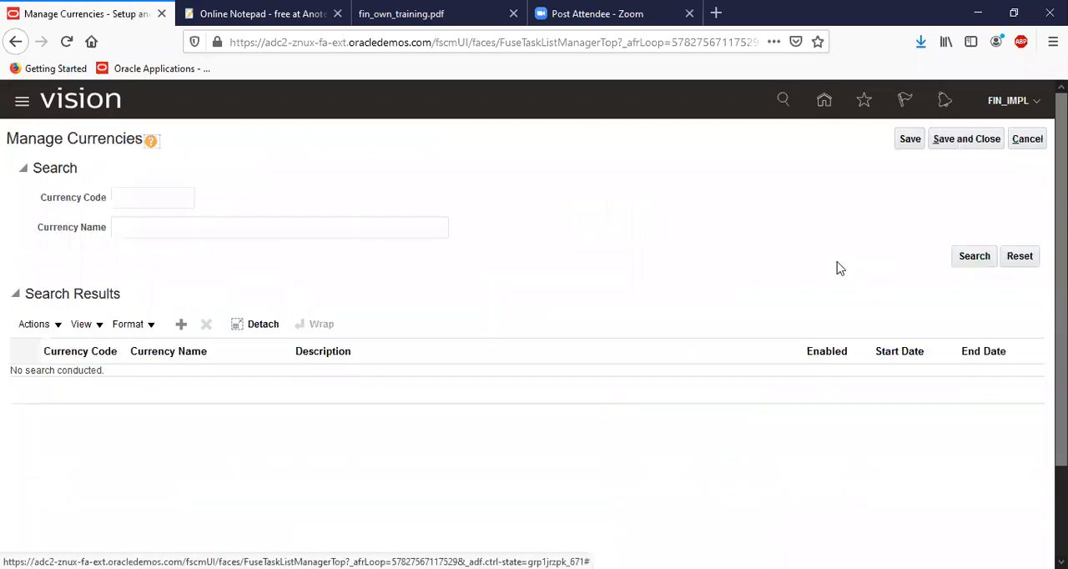
Search the currencies by currency code GB
left_click(168, 192)
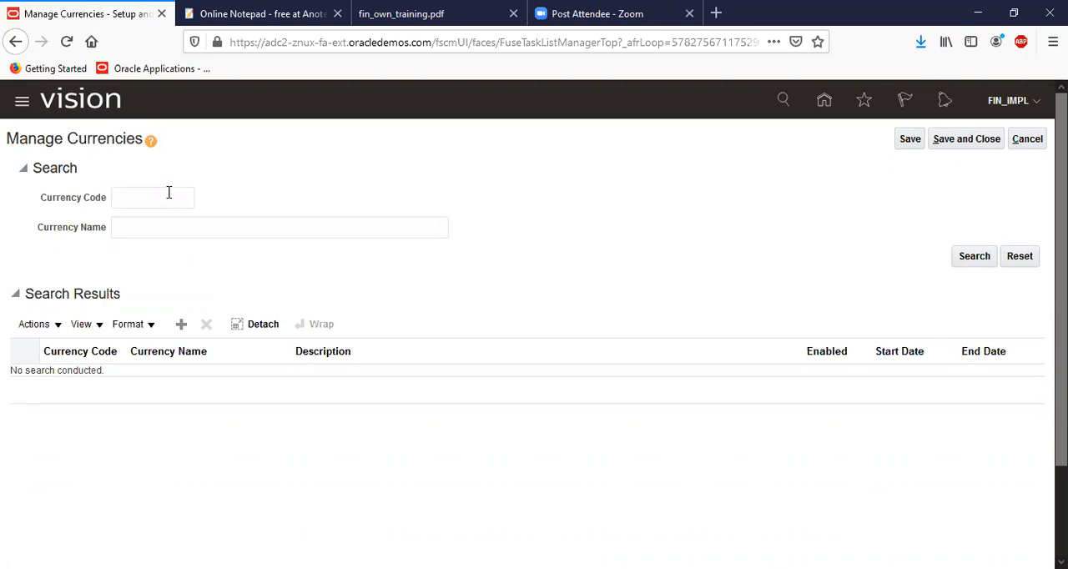
type("G")
type("B")
left_click(982, 262)
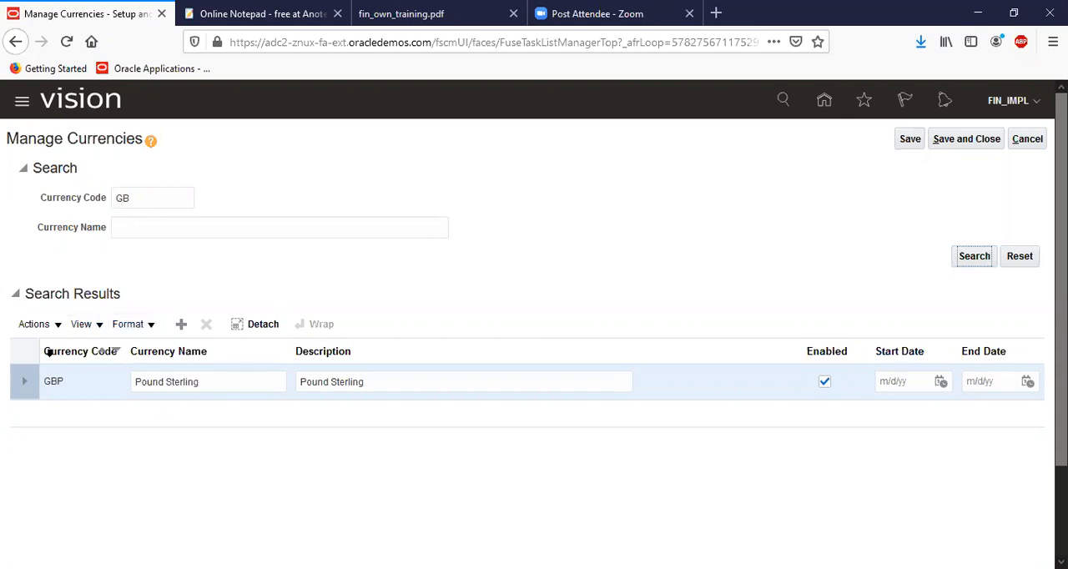
Check the GBP currency's code in the search results, then save and close the currencies to return to the implementation project
left_click_drag(151, 194, 107, 195)
double_click(60, 381)
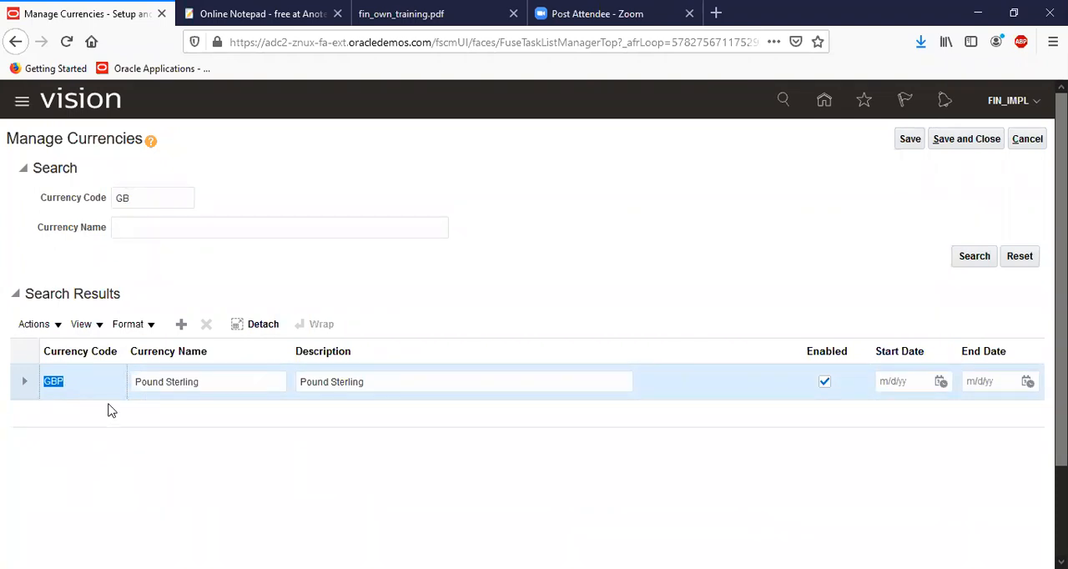
left_click(66, 382)
double_click(66, 382)
left_click(945, 140)
left_click(965, 139)
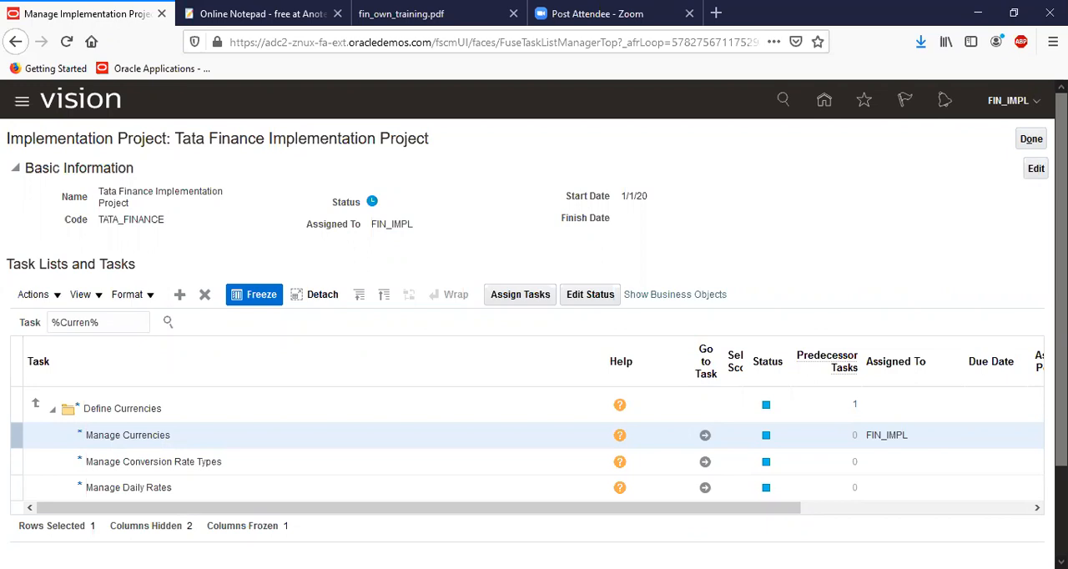
Look at the Enterprise Structure page in fin_own_training.pdf, then examine the online notepad's notes on segments, value sets and account combinations
left_click(437, 14)
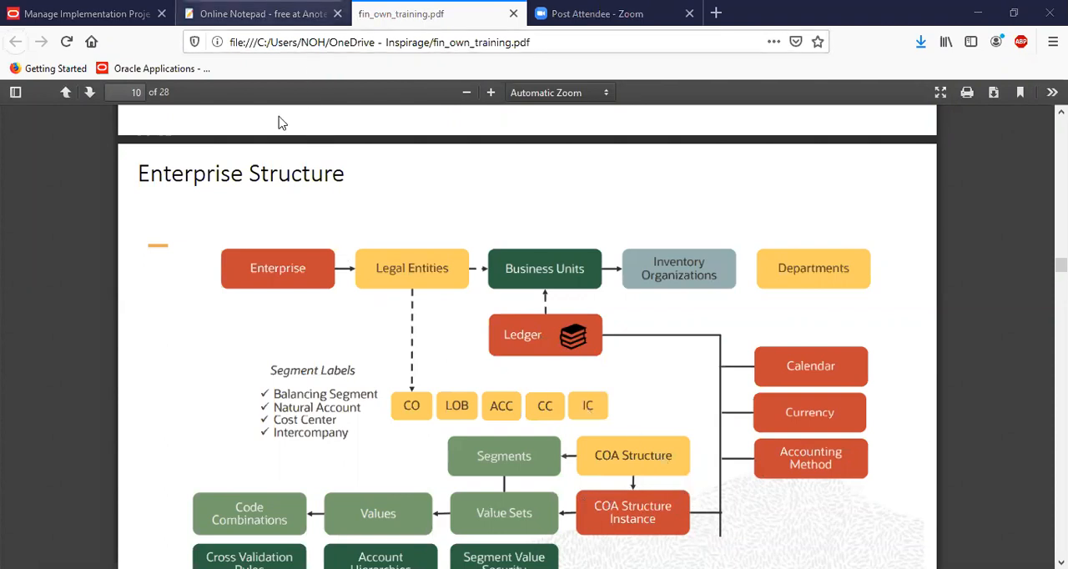
key("ctrl+shift+Tab")
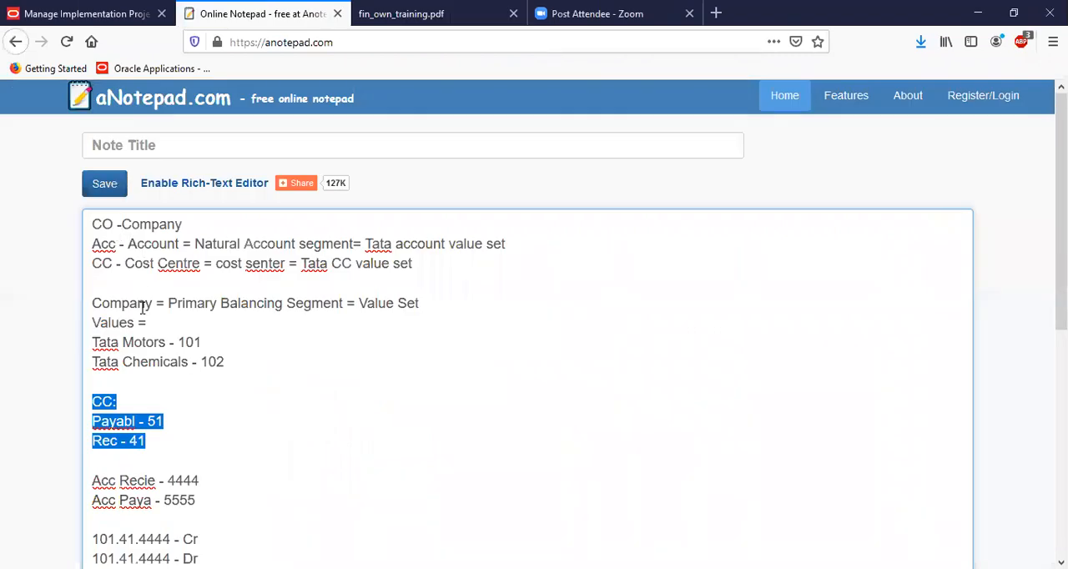
left_click_drag(422, 305, 338, 305)
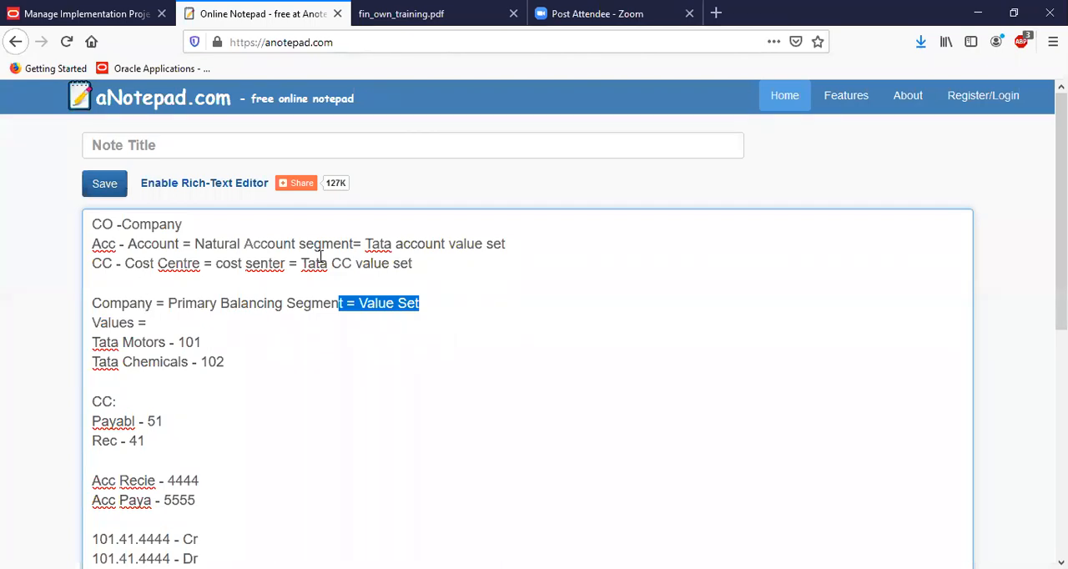
left_click(438, 300)
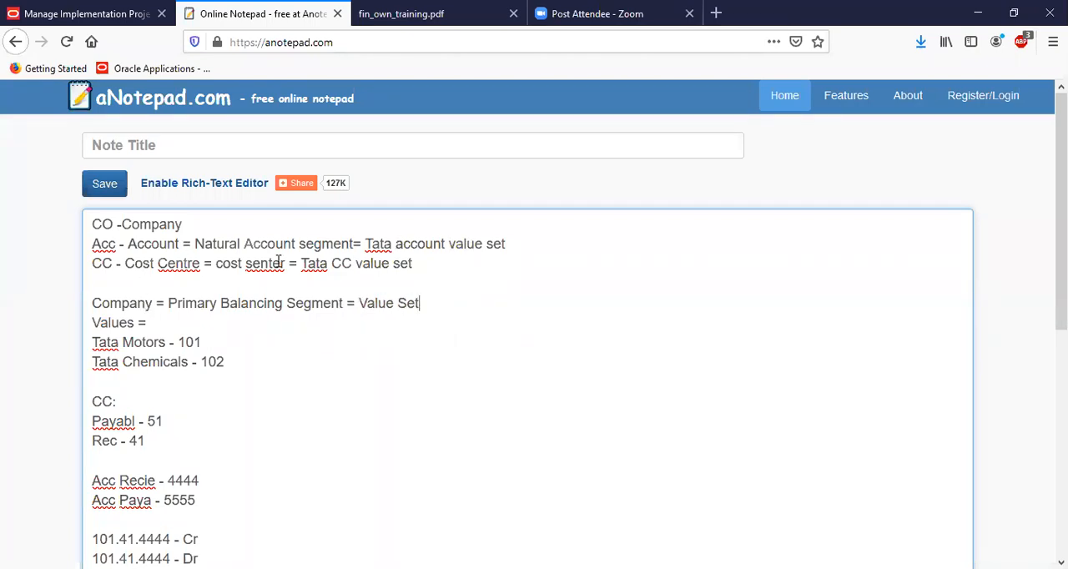
left_click_drag(279, 262, 87, 243)
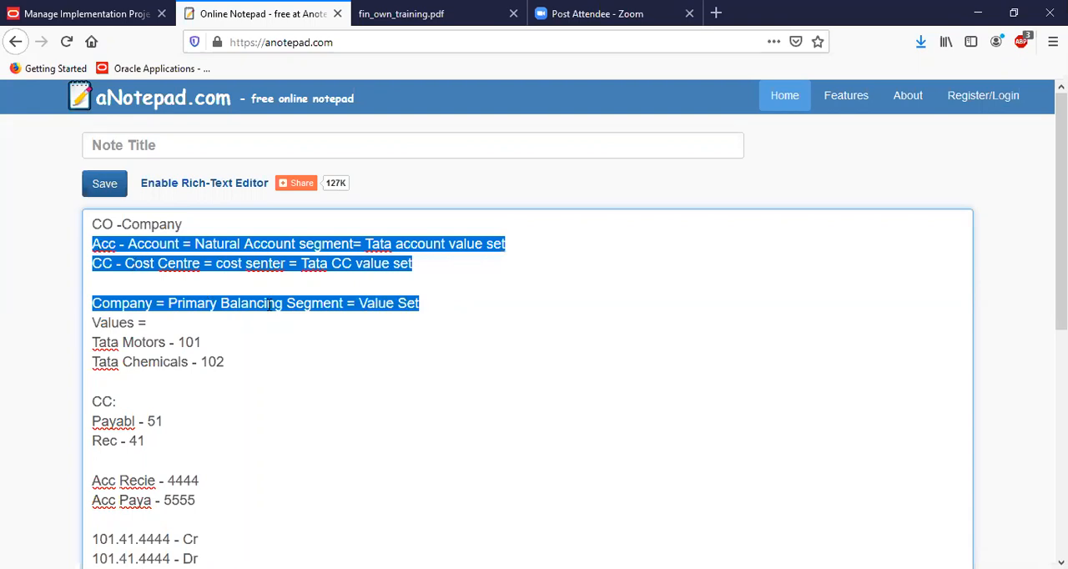
left_click(441, 317)
left_click_drag(425, 307, 94, 241)
scroll(185, 524, "down", 1)
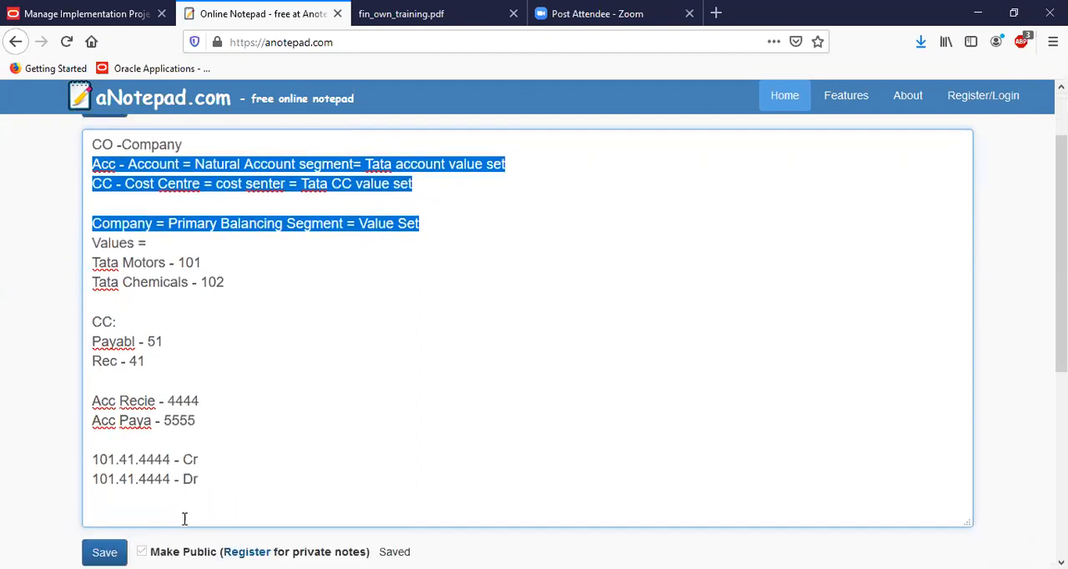
left_click_drag(198, 488, 80, 170)
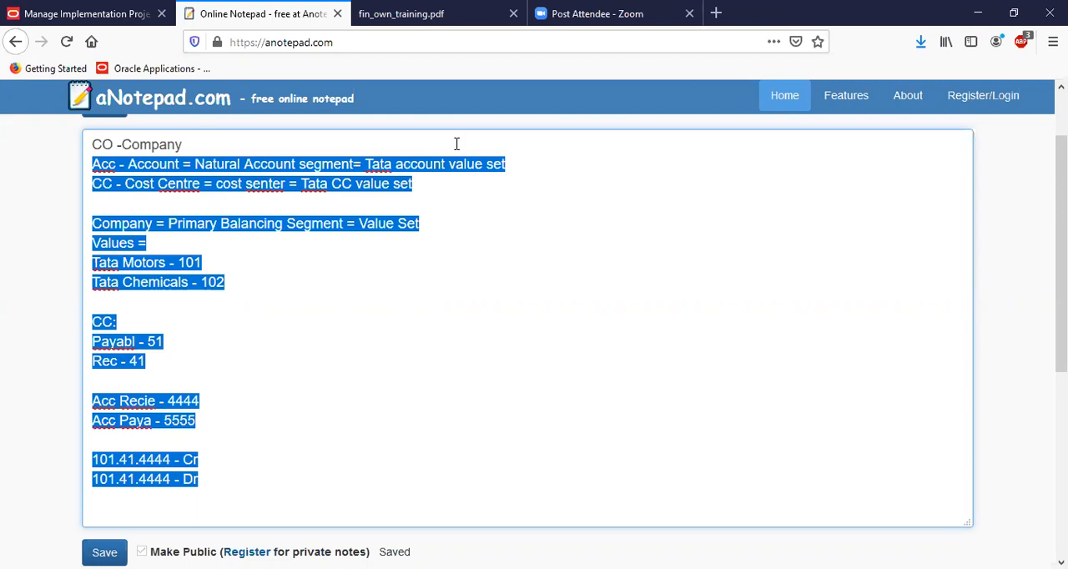
Switch to fin_own_training.pdf and examine the Enterprise Structure, Chart of Account Structure and Segment pages
left_click(423, 27)
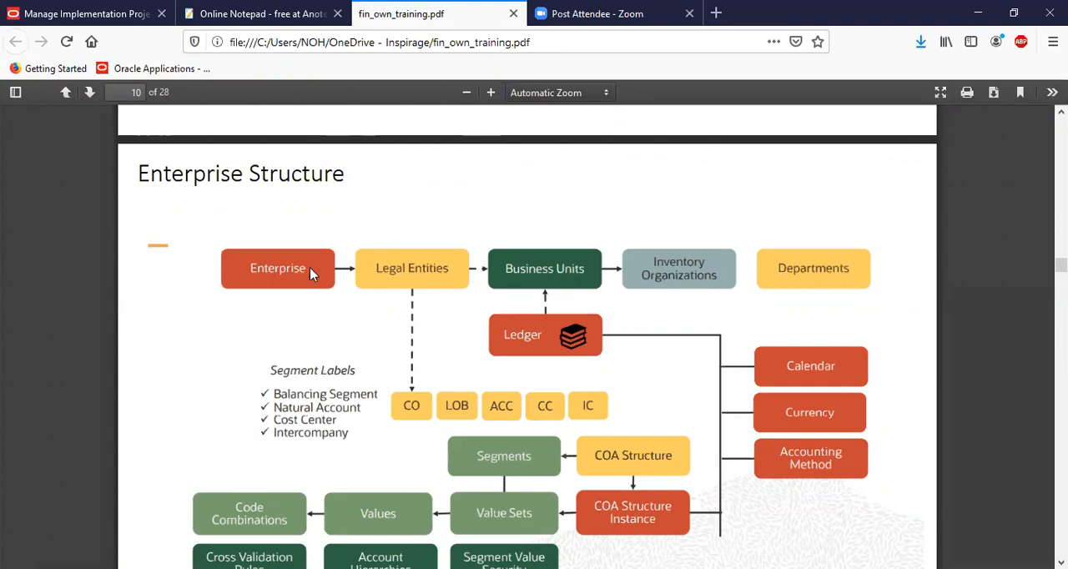
left_click(93, 10)
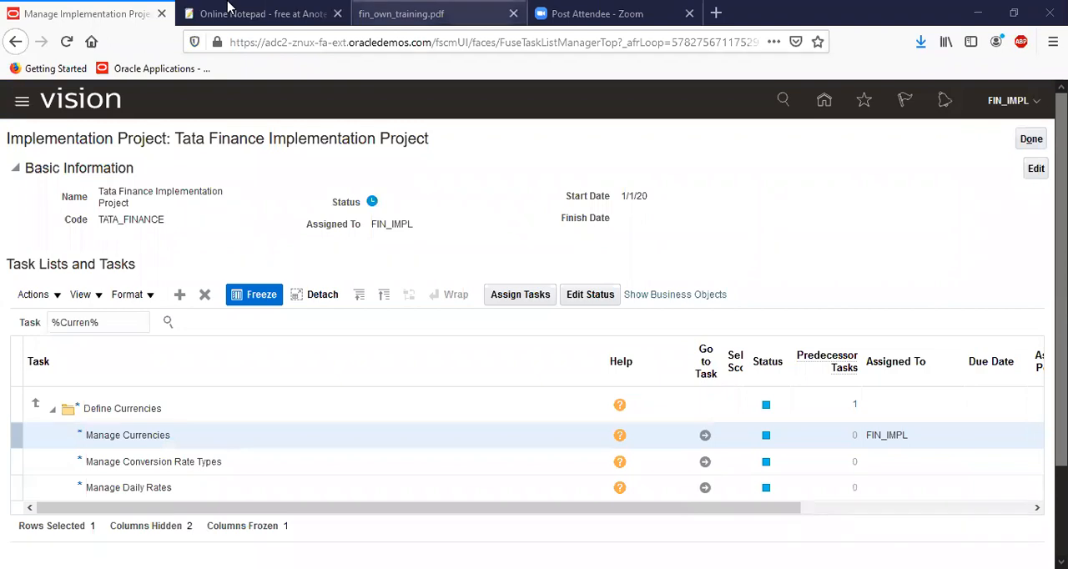
left_click(400, 13)
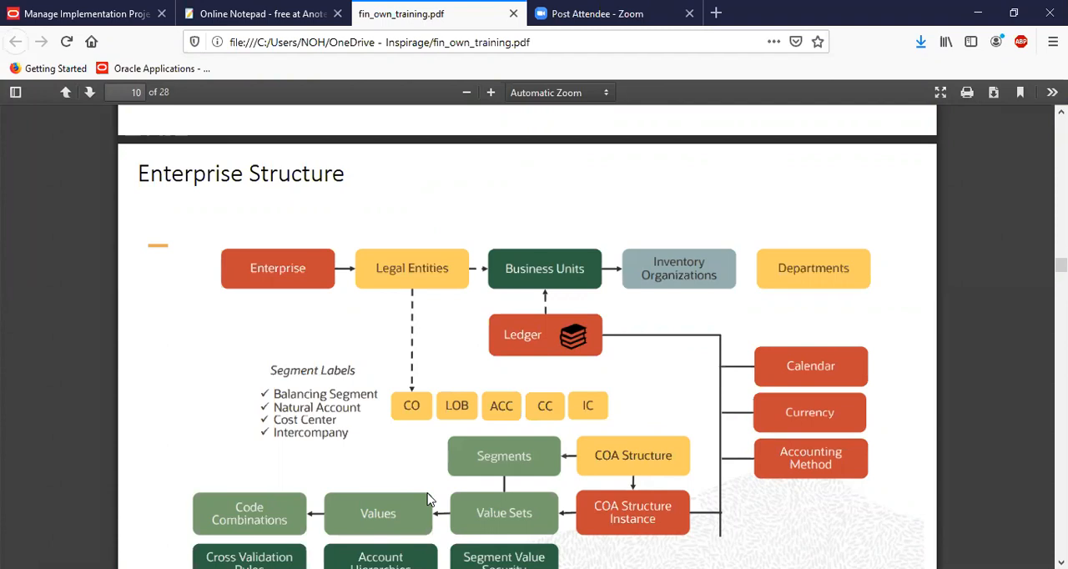
scroll(334, 342, "down", 3)
scroll(334, 342, "down", 10)
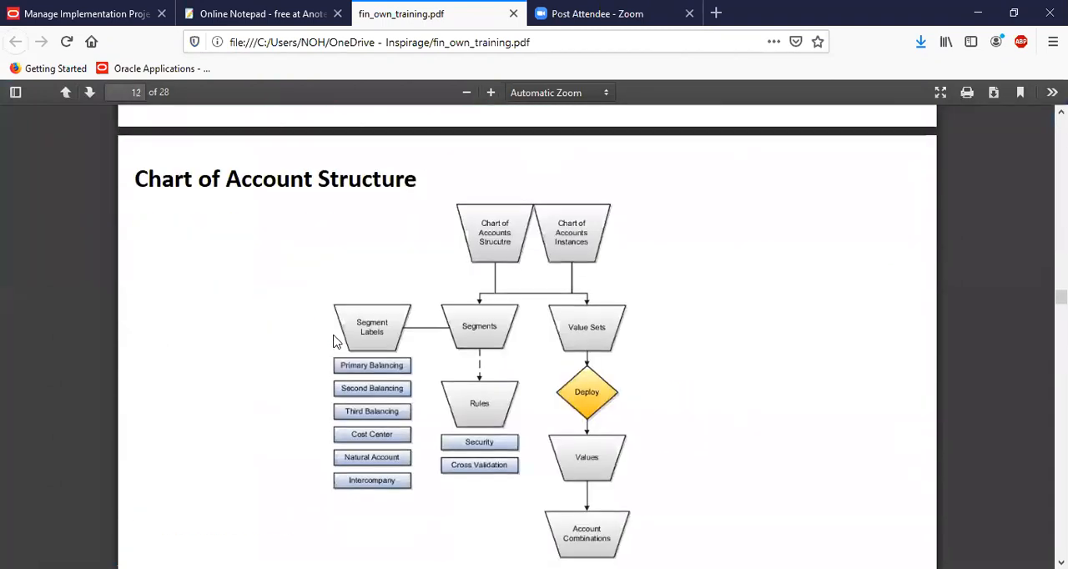
scroll(334, 342, "down", 3)
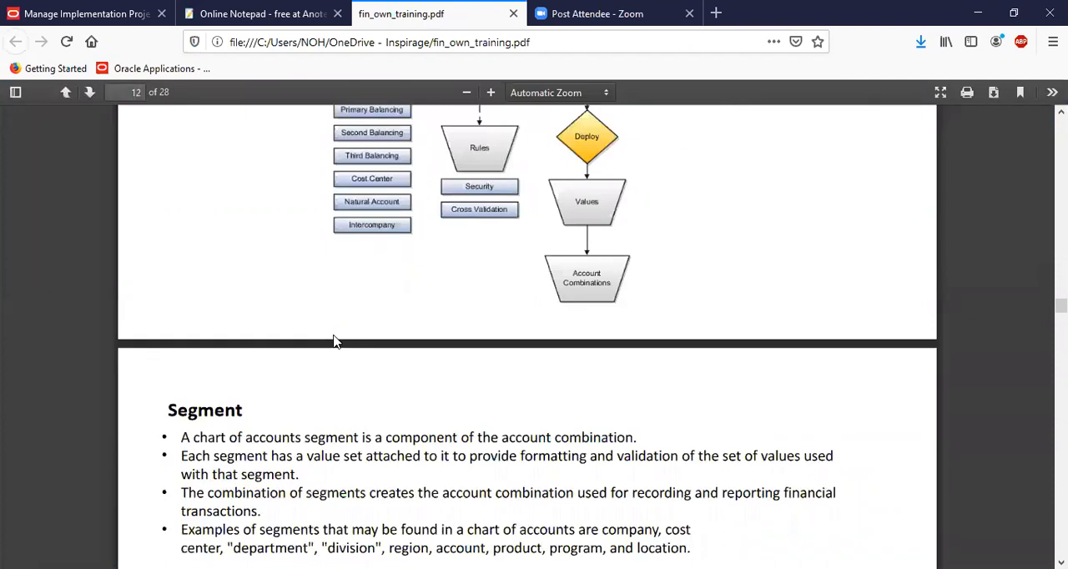
scroll(334, 342, "up", 4)
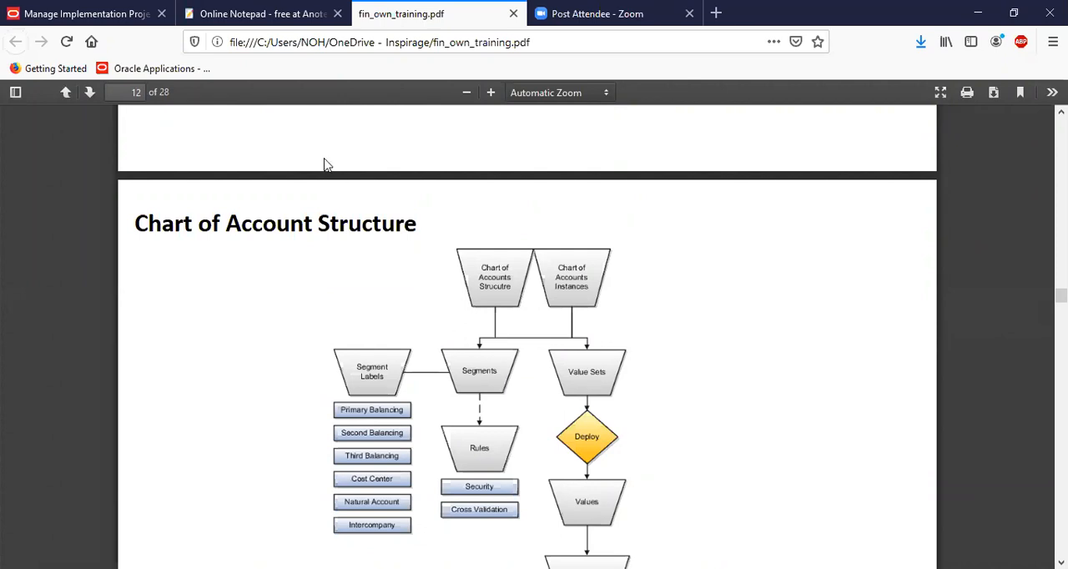
Recheck the segment notes in the online notepad, then review the PDF's chart of accounts pages back to the Enterprise Structure diagram
left_click(258, 14)
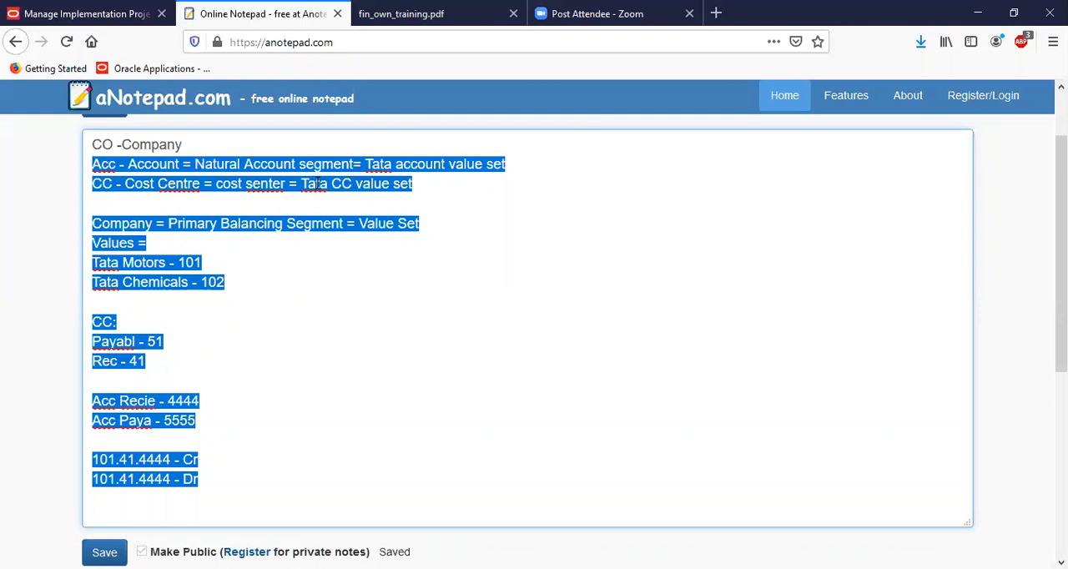
left_click(372, 15)
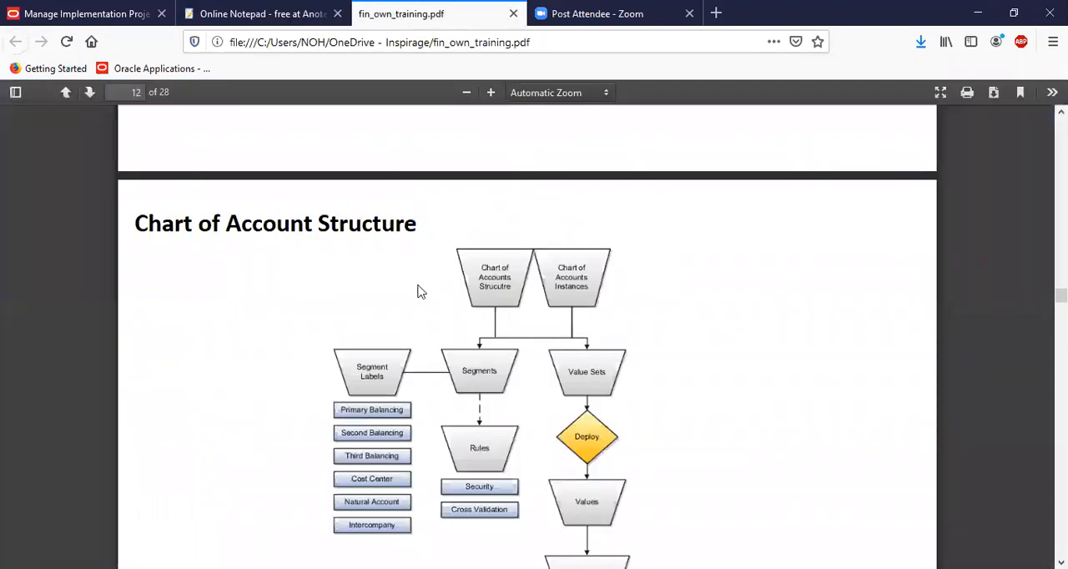
scroll(421, 291, "down", 6)
scroll(422, 291, "down", 7)
scroll(510, 384, "up", 5)
scroll(303, 449, "up", 6)
scroll(304, 449, "up", 2)
scroll(303, 449, "up", 2)
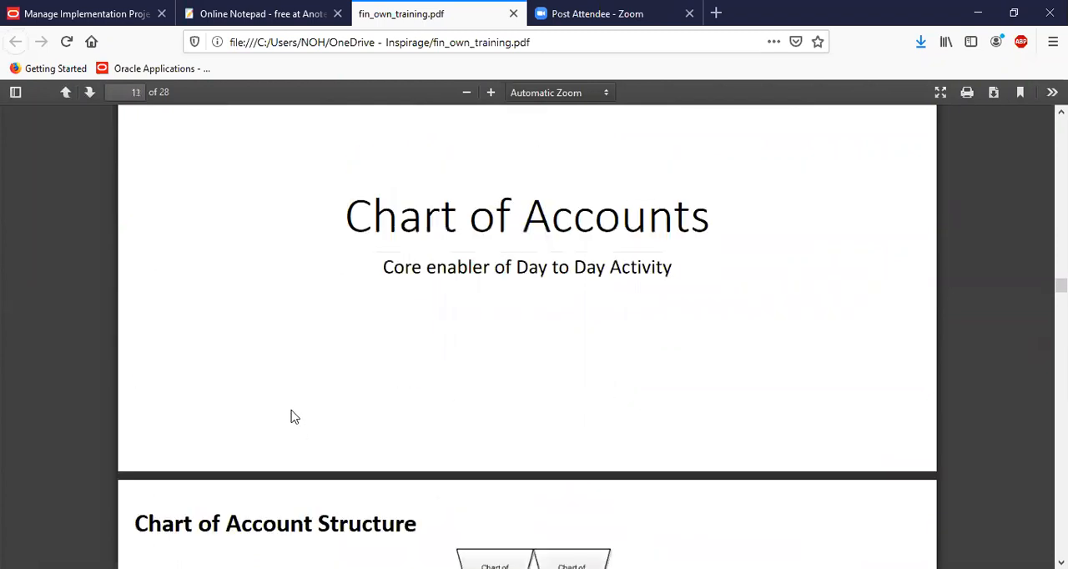
scroll(292, 417, "up", 6)
scroll(292, 417, "up", 3)
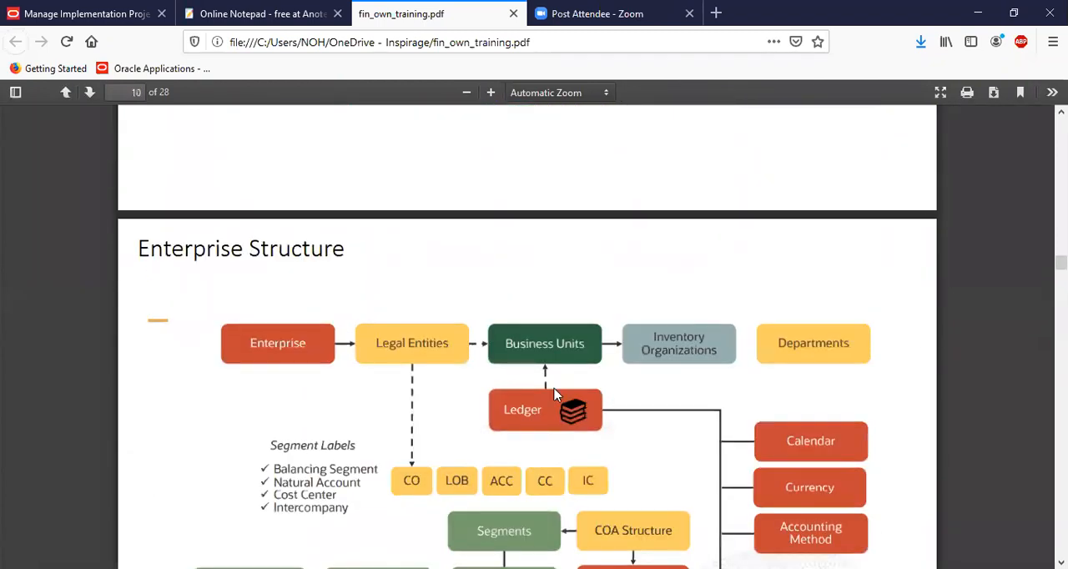